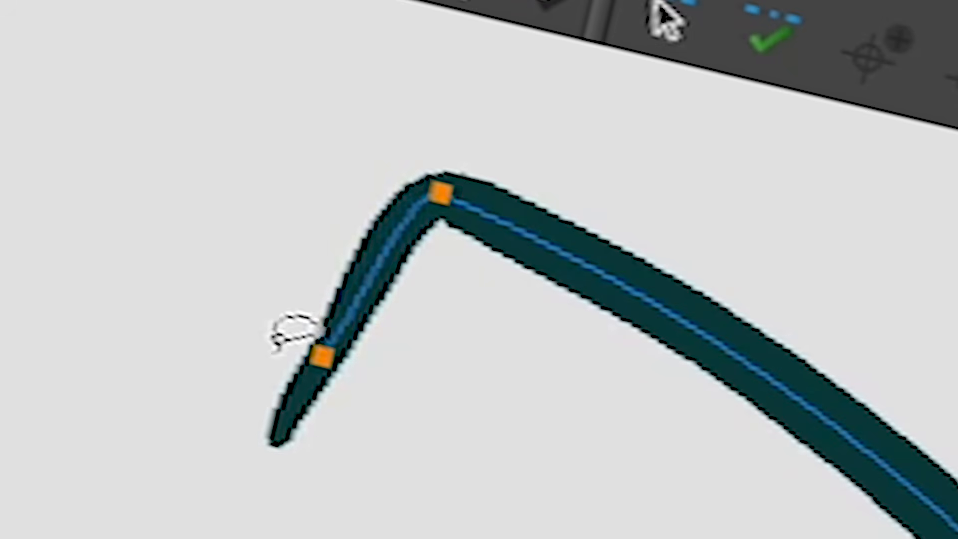
Adjust the centerline at the upper tip of the dark zigzag brush stroke with the Centerline Editor.
mouse_move(285, 343)
left_mouse_down()
mouse_move(374, 382)
mouse_move(297, 317)
mouse_move(405, 347)
mouse_move(413, 315)
mouse_move(349, 250)
left_mouse_up()
scroll(766, 80, "down", 3)
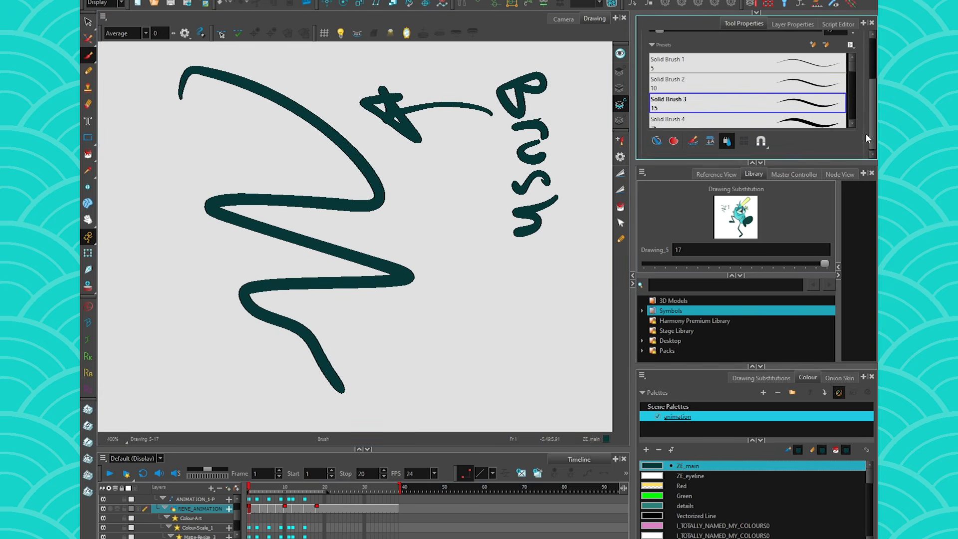
Draw a long curved stroke beside the dark zigzag with the Water Pastel brush preset at size 80.
left_click_drag(851, 70, 852, 95)
left_click(699, 108)
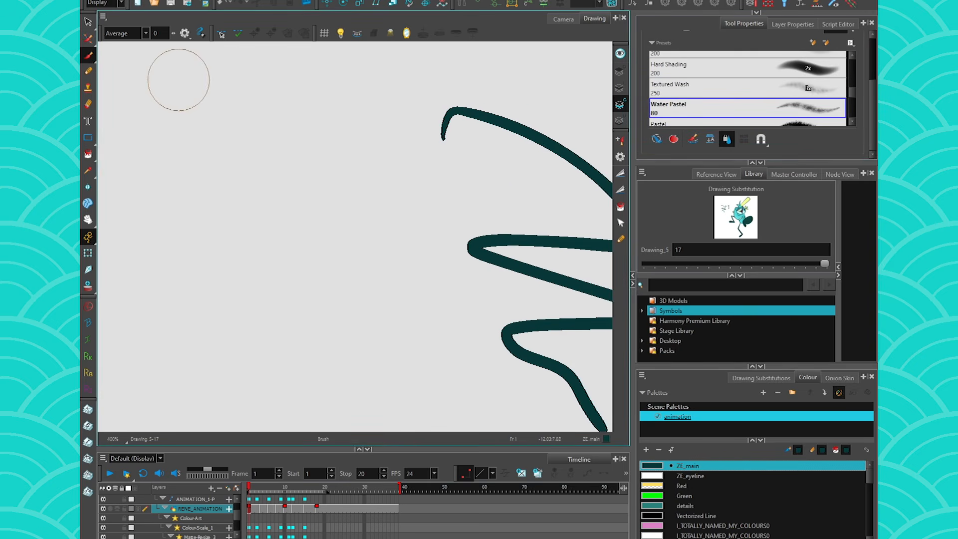
left_click_drag(179, 76, 282, 419)
Bend the middle of the pastel stroke inward with the Centerline Editor and select its middle centerline point.
left_click(88, 38)
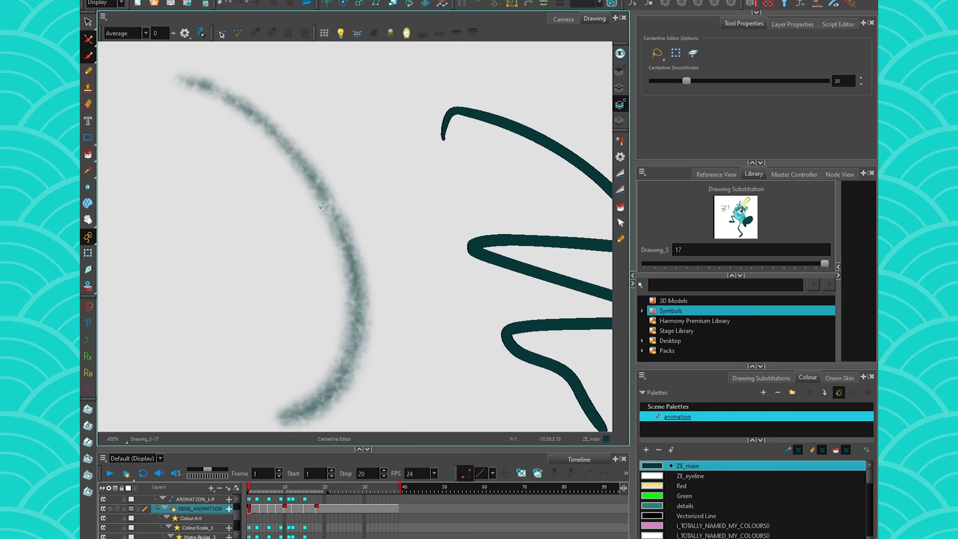
left_click(344, 222)
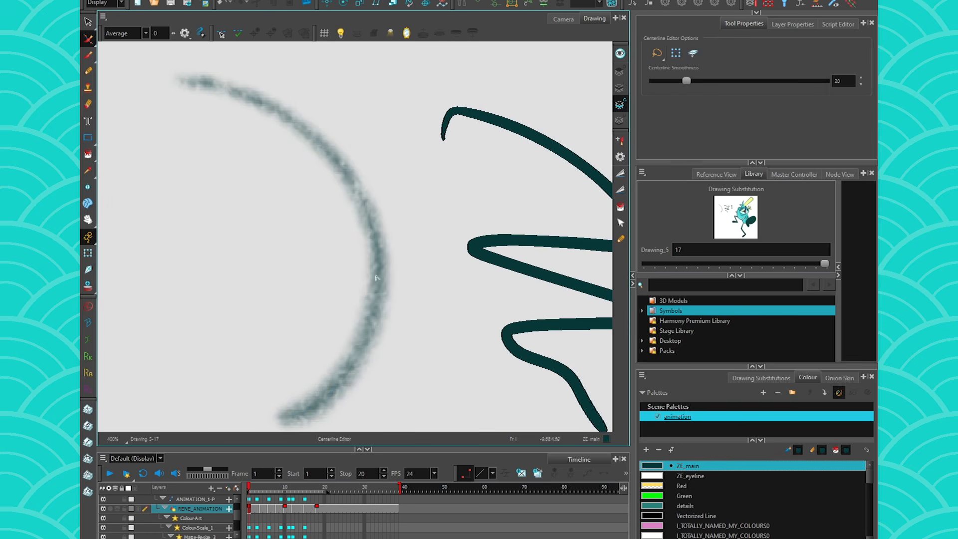
key("ctrl+z")
left_click_drag(87, 38, 111, 48)
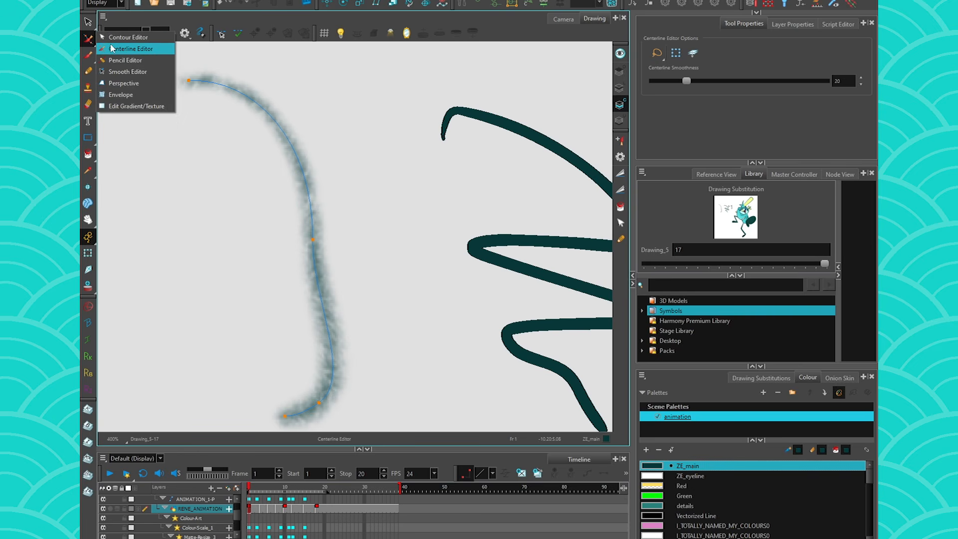
left_click(128, 48)
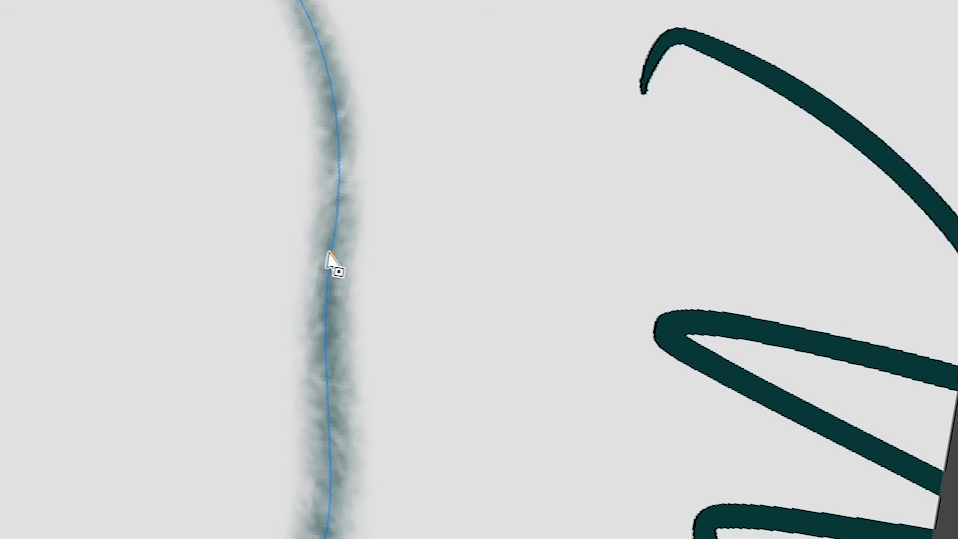
left_click(313, 240)
mouse_move(308, 380)
left_mouse_down()
mouse_move(209, 289)
mouse_move(359, 410)
mouse_move(381, 402)
mouse_move(265, 369)
mouse_move(238, 327)
mouse_move(198, 174)
mouse_move(353, 388)
mouse_move(148, 234)
left_mouse_up()
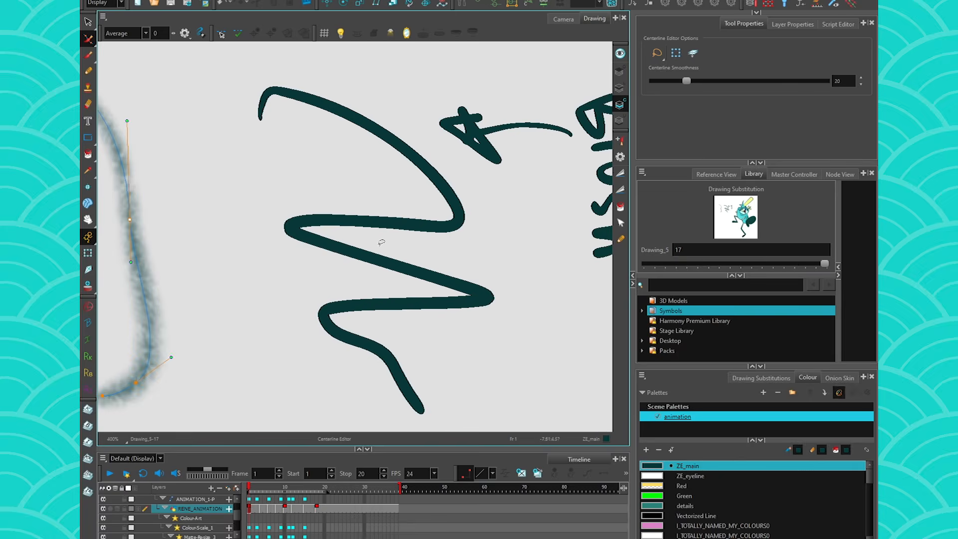
Bend the first curve of the dark zigzag stroke inward along its centerline to form a small kink.
left_click(413, 188)
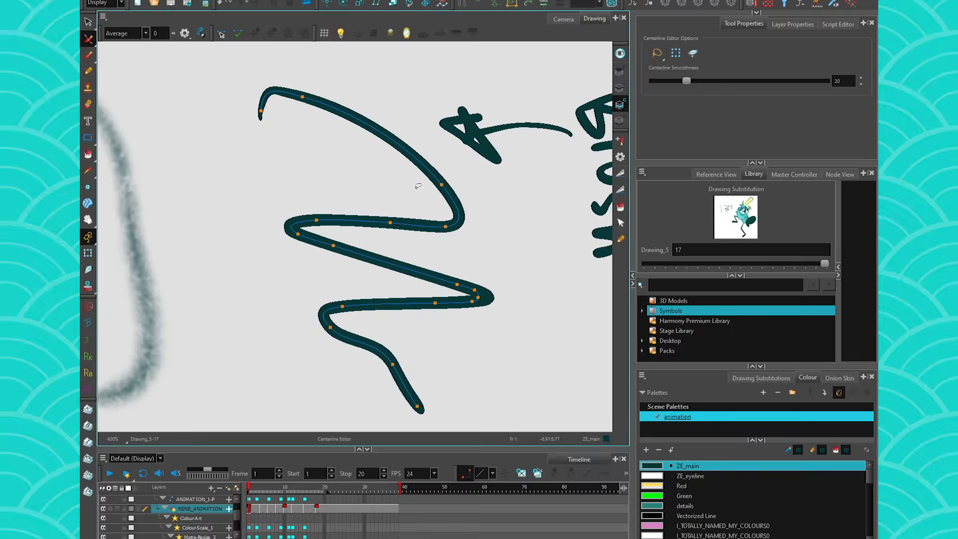
left_click(412, 188)
mouse_move(464, 227)
left_mouse_down()
mouse_move(338, 216)
mouse_move(492, 177)
mouse_move(349, 253)
left_mouse_up()
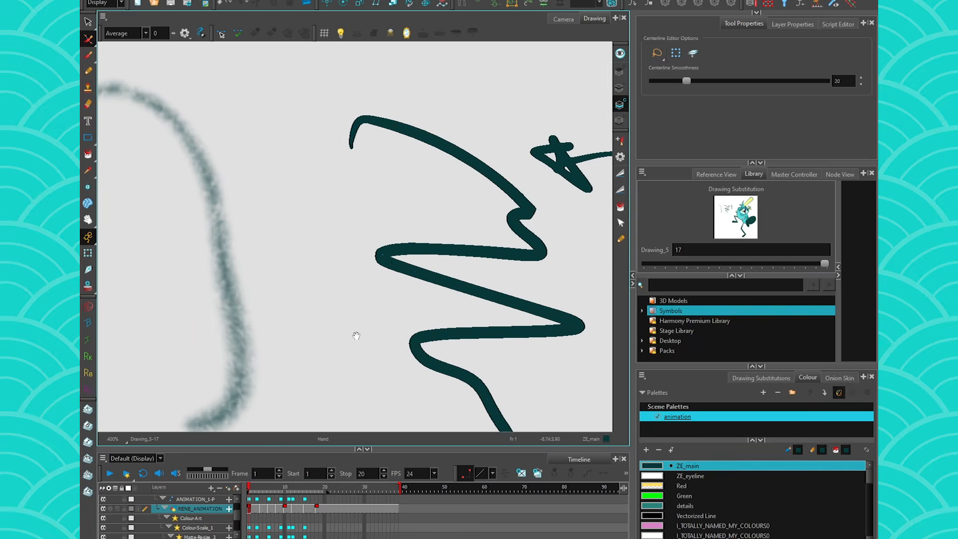
Reshape the pastel stroke's midsection by moving its centerline and adjusting the middle point's Bezier handle.
left_click(297, 264)
mouse_move(181, 300)
left_mouse_down()
mouse_move(261, 299)
mouse_move(253, 238)
left_mouse_up()
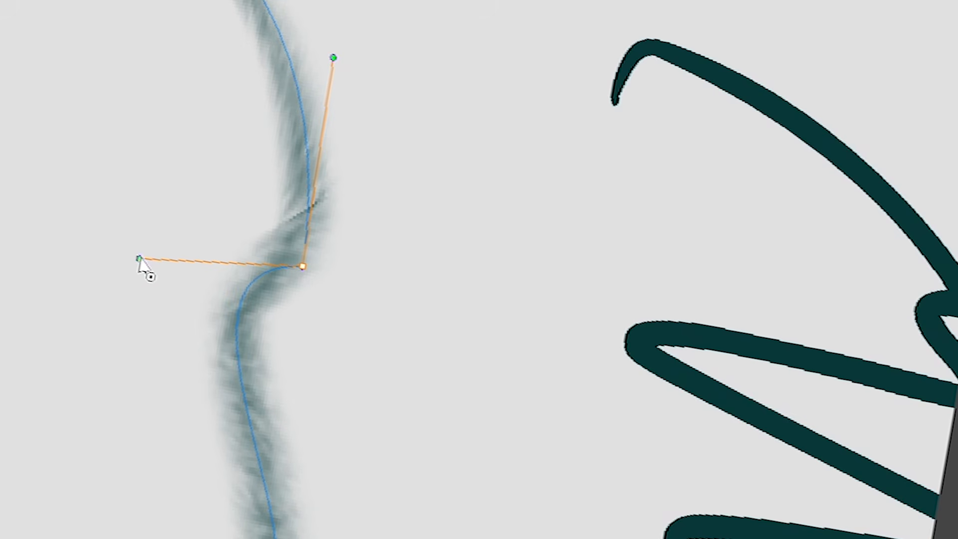
left_click_drag(139, 259, 204, 305)
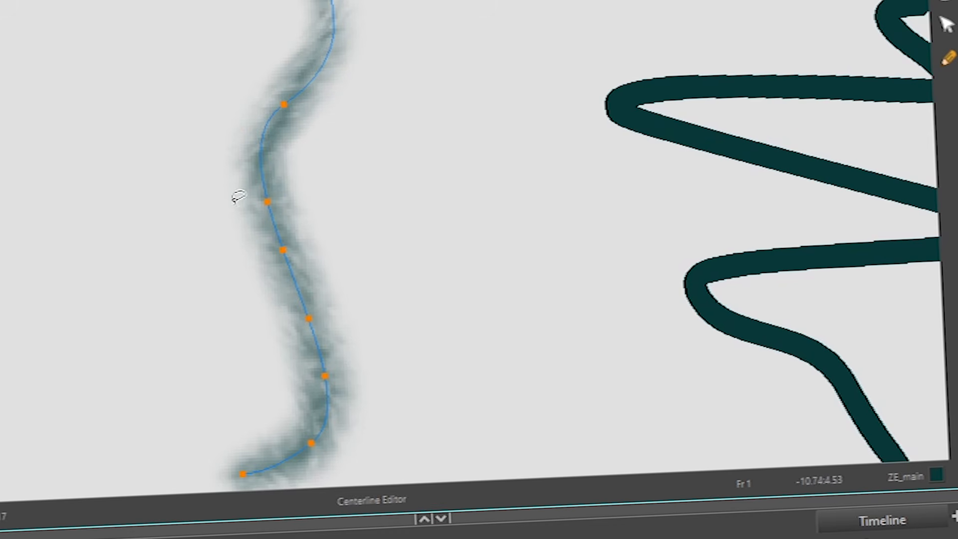
Try to delete the run of centerline points on the lower half of the pastel stroke, and undo it.
mouse_move(195, 159)
left_mouse_down()
mouse_move(332, 411)
mouse_move(246, 354)
left_mouse_up()
key("Delete")
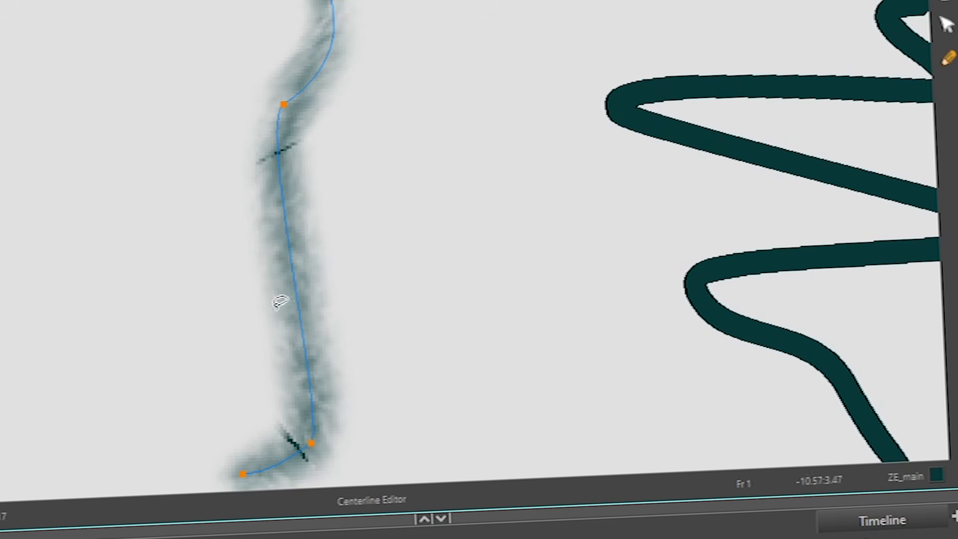
left_click(284, 105)
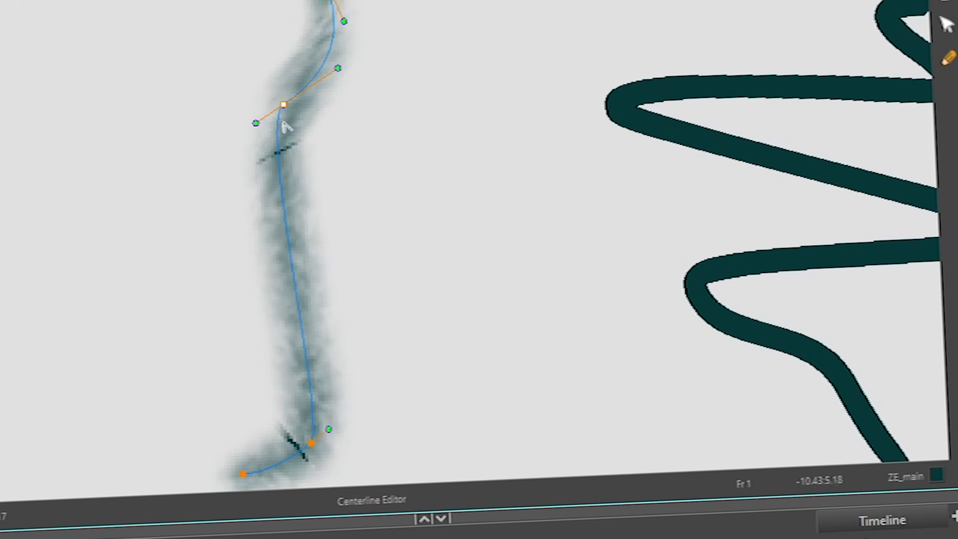
left_click(312, 443)
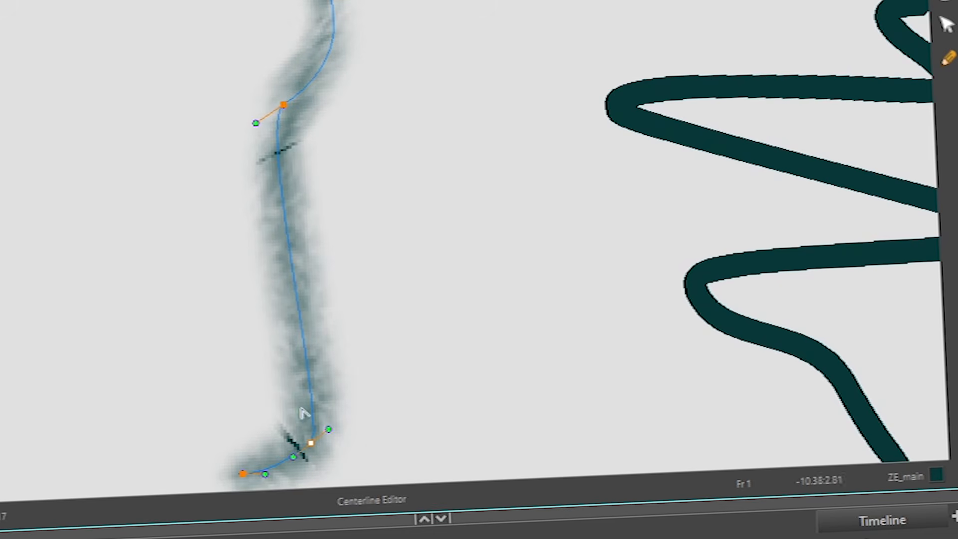
key("ctrl+z")
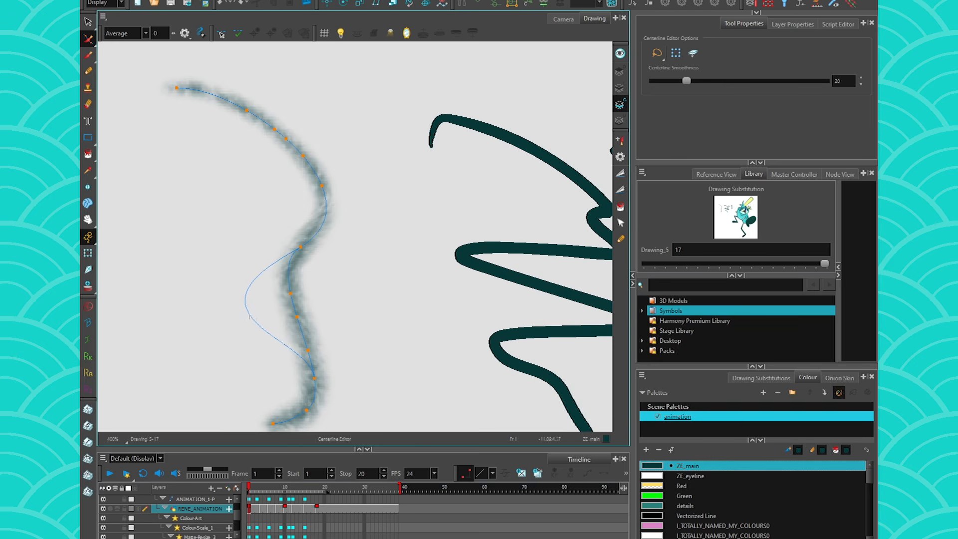
Pull the pastel stroke's centerline outward and inward at several places to give it a longer main arc.
left_click_drag(326, 3, 404, 222)
left_click_drag(361, 313, 355, 314)
left_click_drag(325, 197, 300, 362)
mouse_move(327, 214)
left_mouse_down()
mouse_move(315, 352)
mouse_move(270, 91)
mouse_move(270, 169)
left_mouse_up()
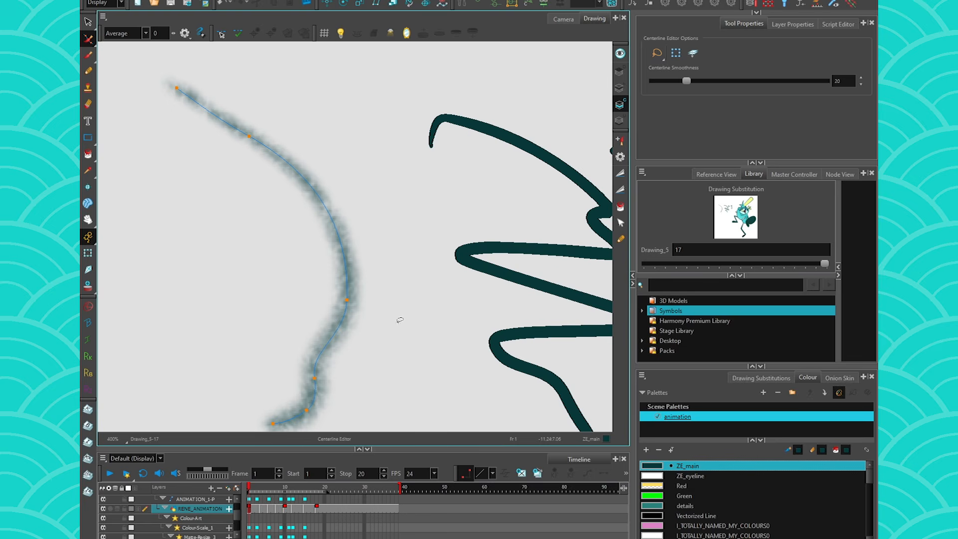
Draw a simple face with an oval head, two eyes and a pointed beak using the Water Pastel brush.
mouse_move(319, 98)
left_mouse_down()
mouse_move(221, 154)
mouse_move(314, 100)
left_mouse_up()
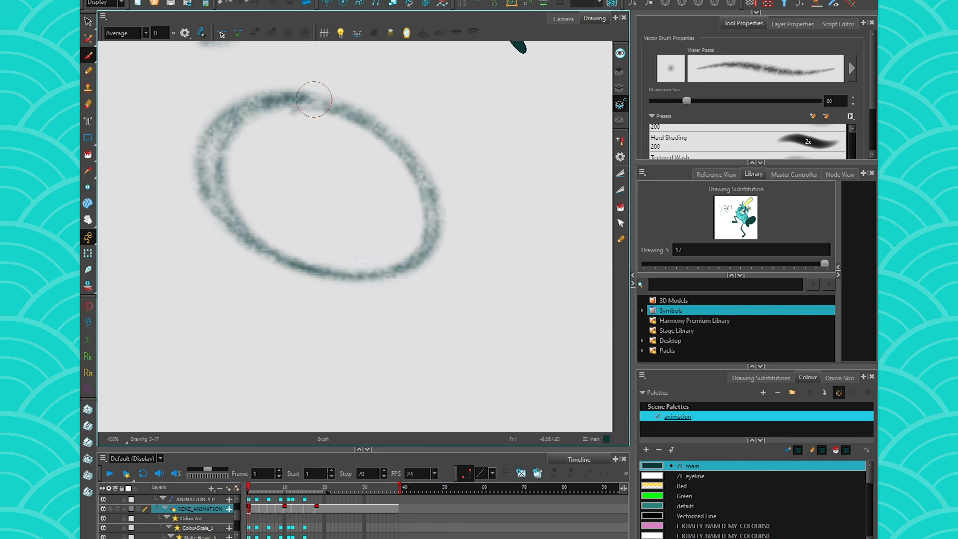
mouse_move(304, 199)
left_mouse_down()
mouse_move(109, 218)
mouse_move(314, 246)
left_mouse_up()
mouse_move(394, 203)
left_mouse_down()
mouse_move(338, 151)
mouse_move(344, 205)
left_mouse_up()
left_click_drag(235, 200, 287, 184)
left_click_drag(260, 197, 272, 149)
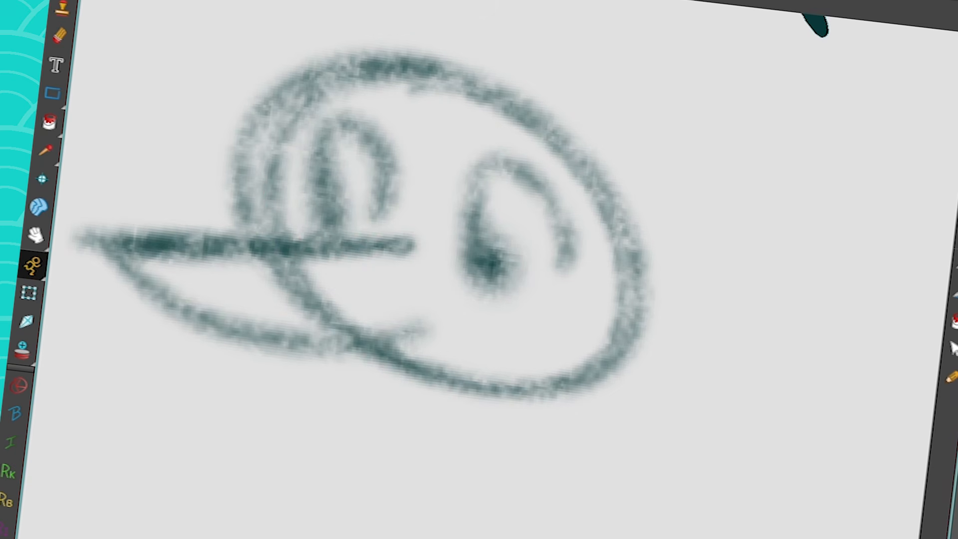
mouse_move(233, 333)
left_mouse_down()
mouse_move(214, 363)
mouse_move(221, 344)
mouse_move(287, 368)
mouse_move(292, 353)
left_mouse_up()
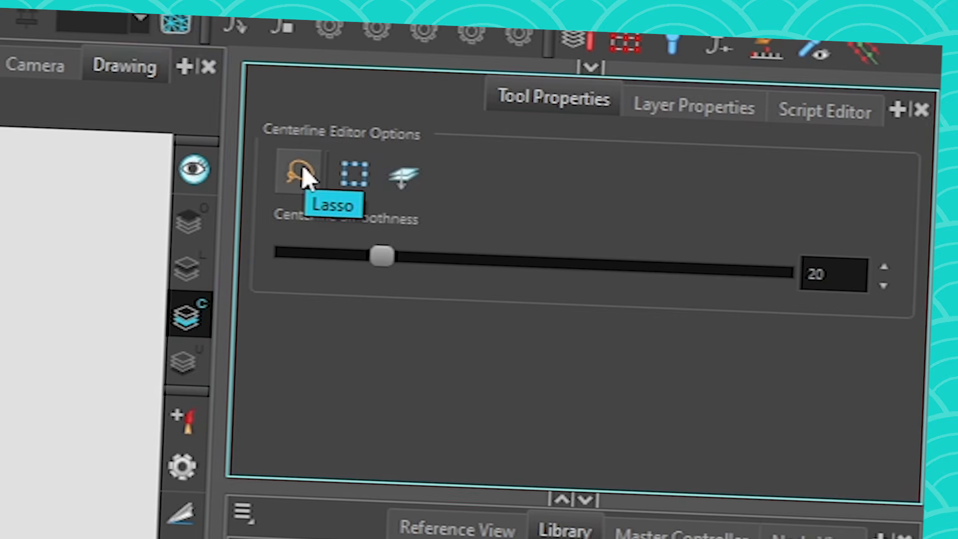
Set the Centerline Editor's selection mode to Lasso and display the dark zigzag stroke's centerline points.
left_click(658, 54)
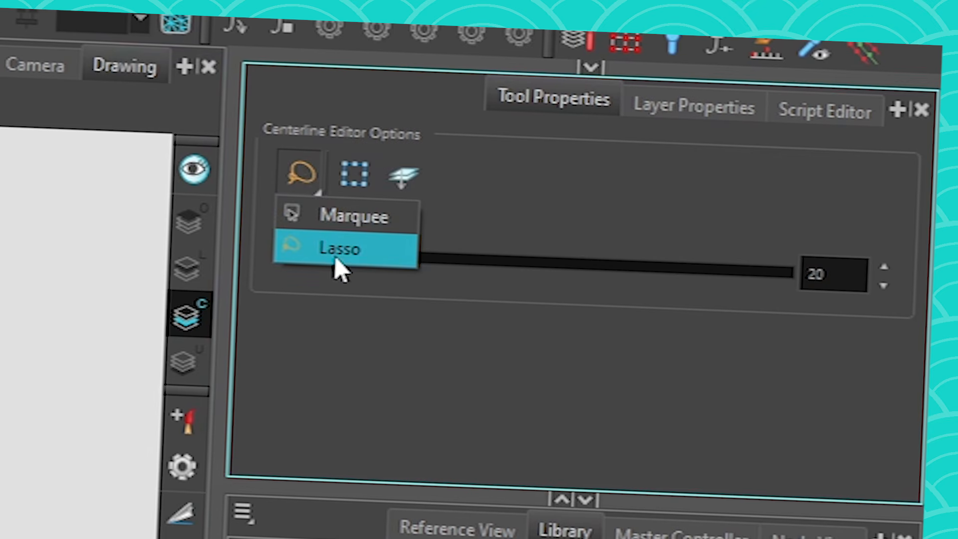
left_click(318, 260)
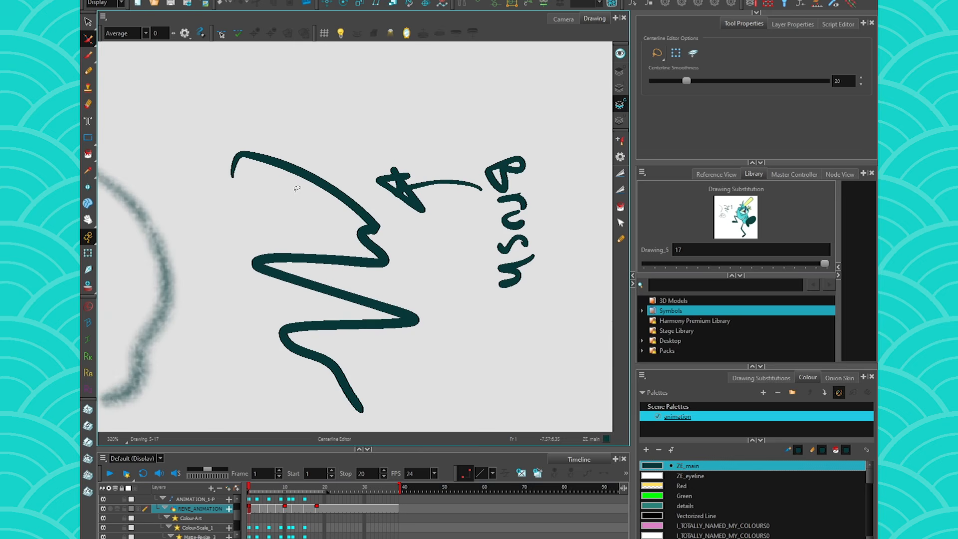
left_click(286, 169)
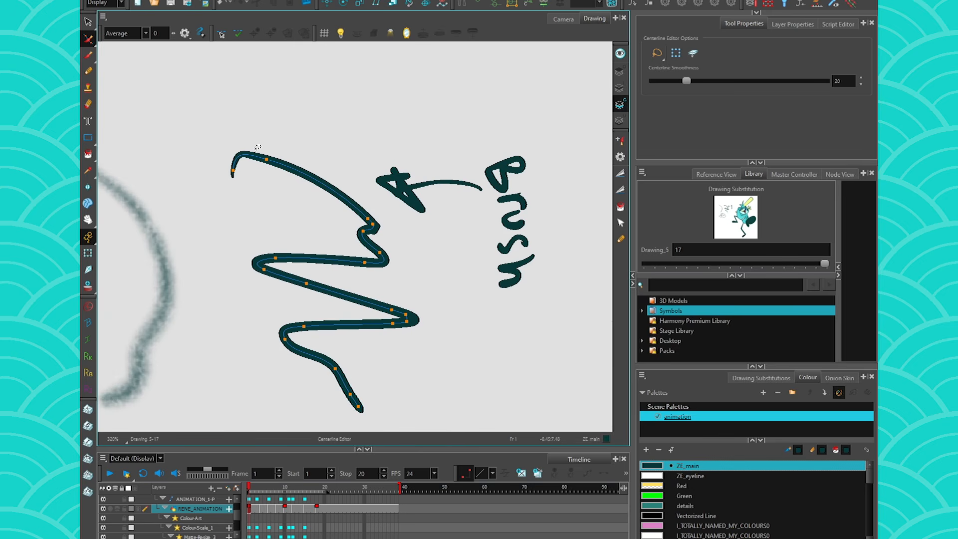
Lasso centerline points around the kink in the dark zigzag and turn on the selection's bounding box.
left_click_drag(269, 265, 272, 267)
mouse_move(321, 135)
left_mouse_down()
mouse_move(270, 273)
mouse_move(393, 250)
mouse_move(312, 194)
mouse_move(215, 228)
mouse_move(321, 199)
left_mouse_up()
left_click(676, 52)
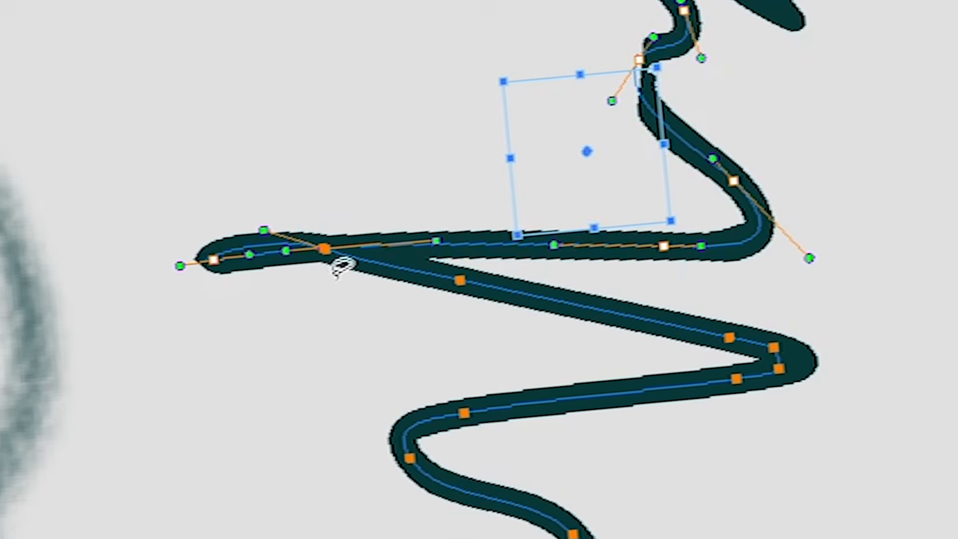
Try to move and distort the selected centerline points of the dark zigzag, undoing the changes.
key("ctrl+z")
mouse_move(510, 81)
left_mouse_down()
mouse_move(392, 0)
mouse_move(366, 0)
left_mouse_up()
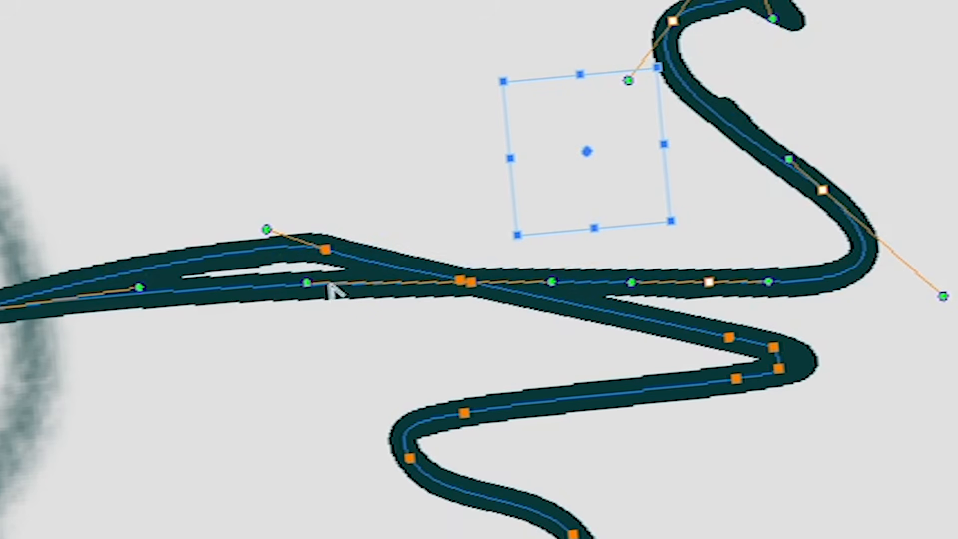
left_click_drag(513, 252, 567, 145)
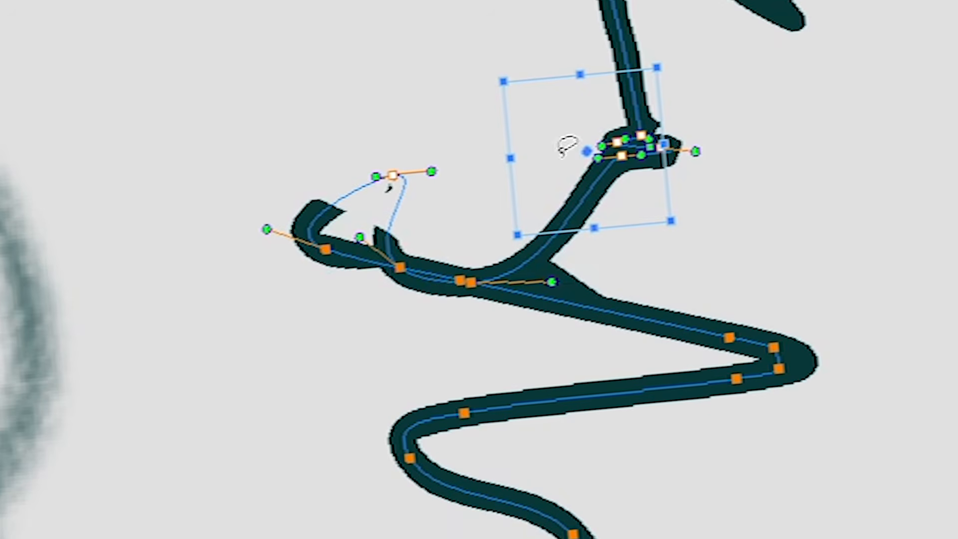
key("ctrl+z")
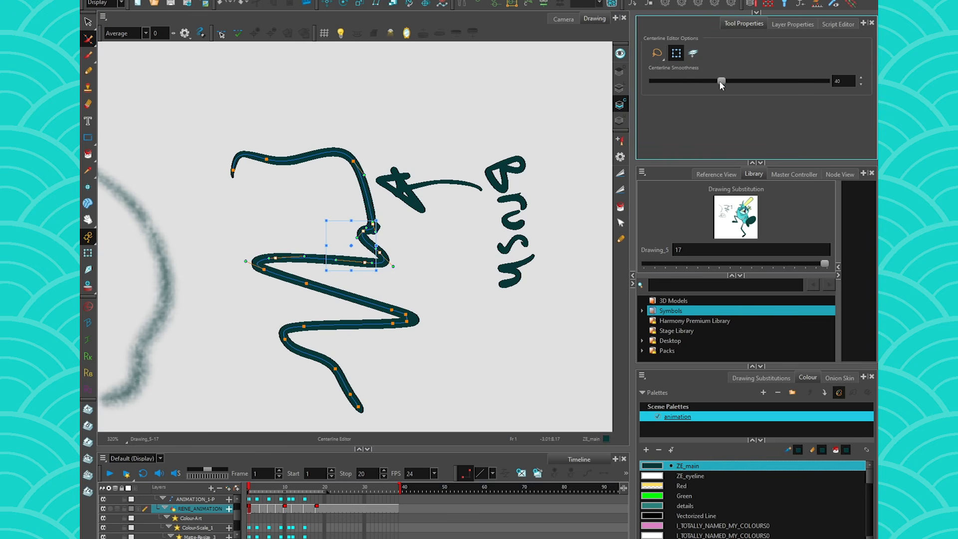
Compare Centerline Smoothness settings on the dark zigzag by raising the value to 73 and lowering it again.
mouse_move(721, 82)
left_mouse_down()
mouse_move(683, 81)
mouse_move(766, 82)
mouse_move(851, 62)
mouse_move(683, 71)
left_mouse_up()
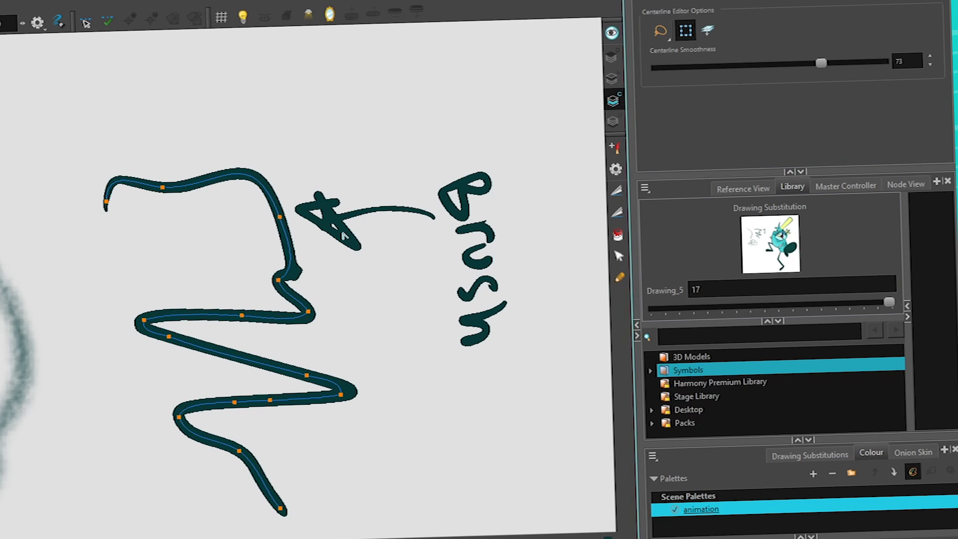
scroll(274, 269, "down", 3)
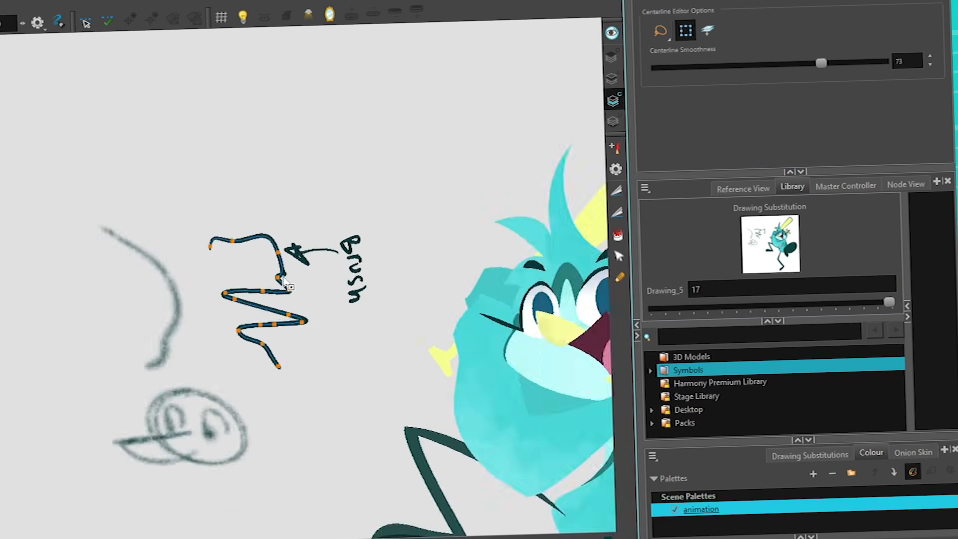
scroll(231, 272, "up", 6)
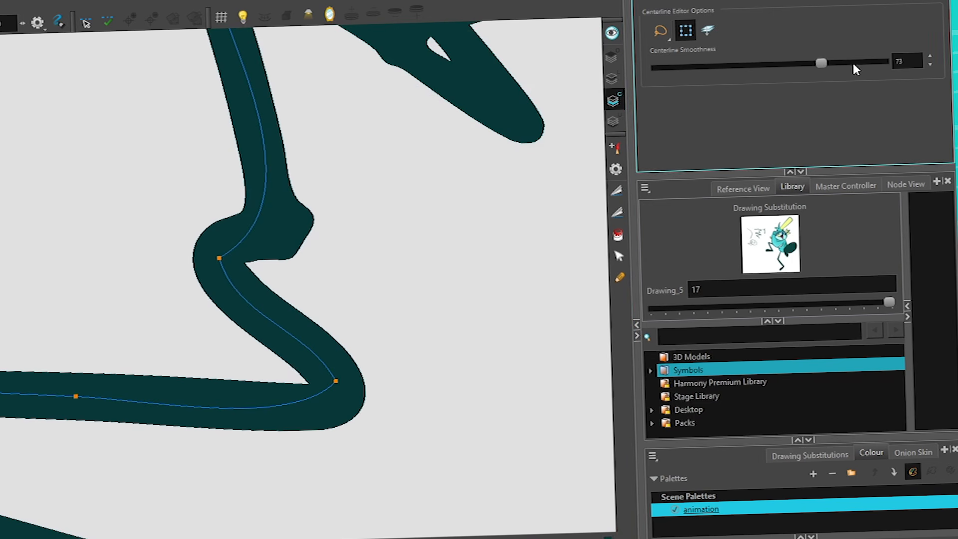
left_click_drag(821, 65, 687, 65)
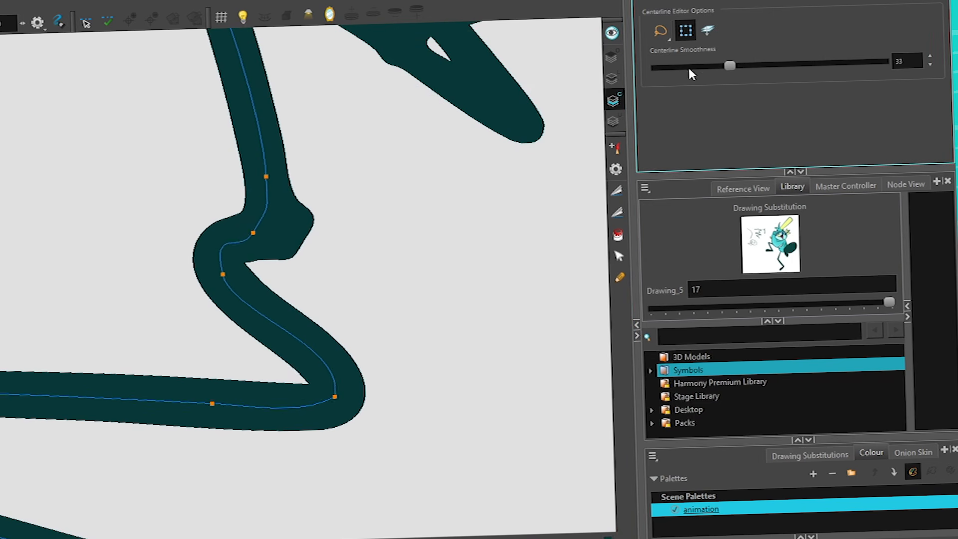
Draw a curved Water Pastel stroke between the zigzag and the character, and undo a trial bend of it.
scroll(342, 216, "down", 5)
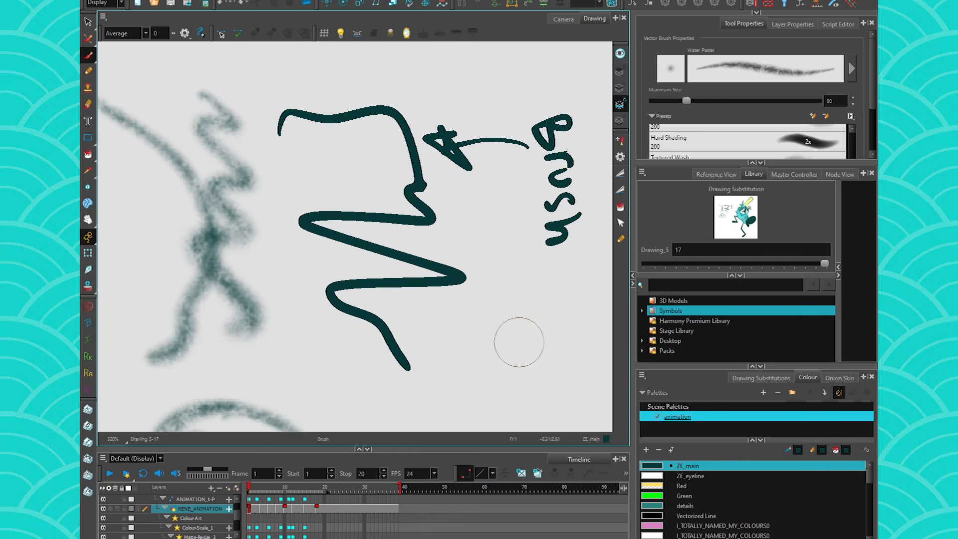
mouse_move(517, 338)
left_mouse_down()
mouse_move(332, 184)
mouse_move(387, 379)
left_mouse_up()
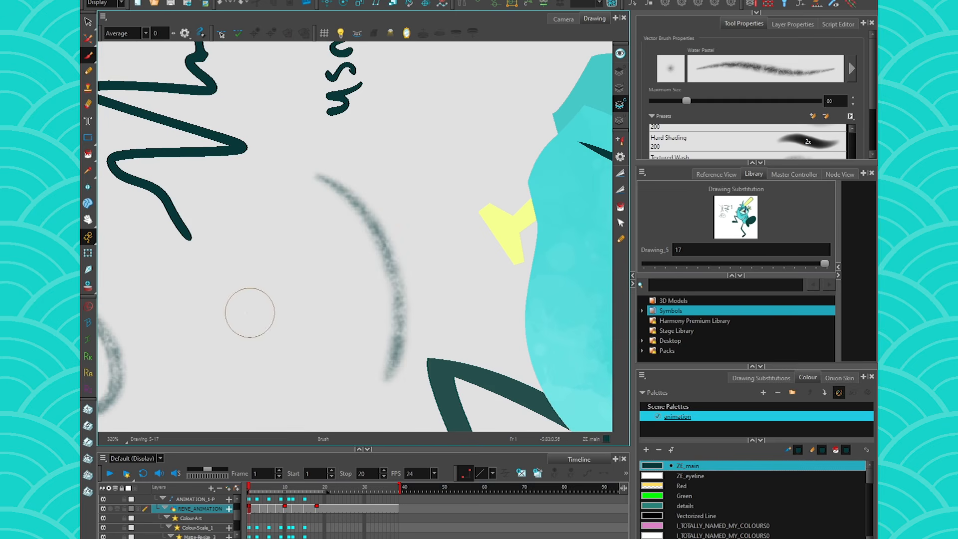
left_click_drag(350, 234, 422, 192)
key("ctrl+z")
key("ctrl+z")
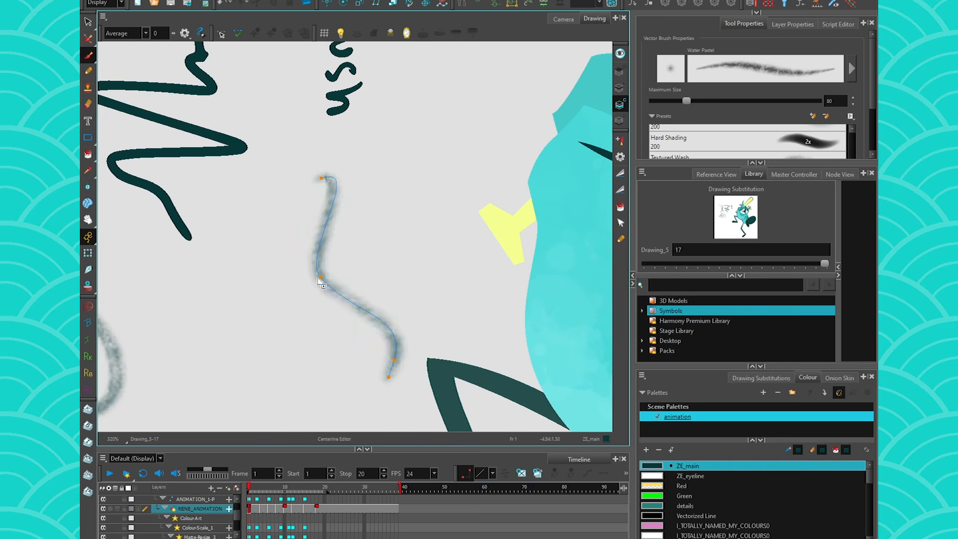
Draw a pastel scribble beside the new curved stroke and bend it with the Centerline Editor.
mouse_move(340, 205)
left_mouse_down()
mouse_move(316, 246)
mouse_move(305, 332)
left_mouse_up()
mouse_move(320, 263)
left_mouse_down()
mouse_move(359, 235)
mouse_move(279, 289)
left_mouse_up()
Draw a wavy pastel stroke below the scribble, bend its upper arc inward with the Centerline Editor, and return to the Brush.
key("alt+b")
mouse_move(247, 357)
left_mouse_down()
mouse_move(199, 210)
mouse_move(149, 380)
left_mouse_up()
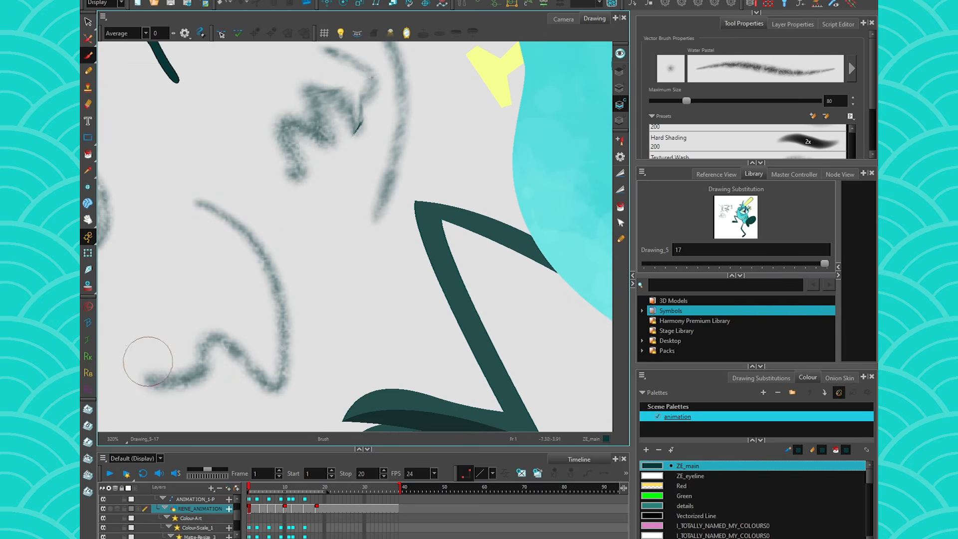
key("alt+shift+q")
left_click_drag(231, 256, 234, 259)
key("alt+b")
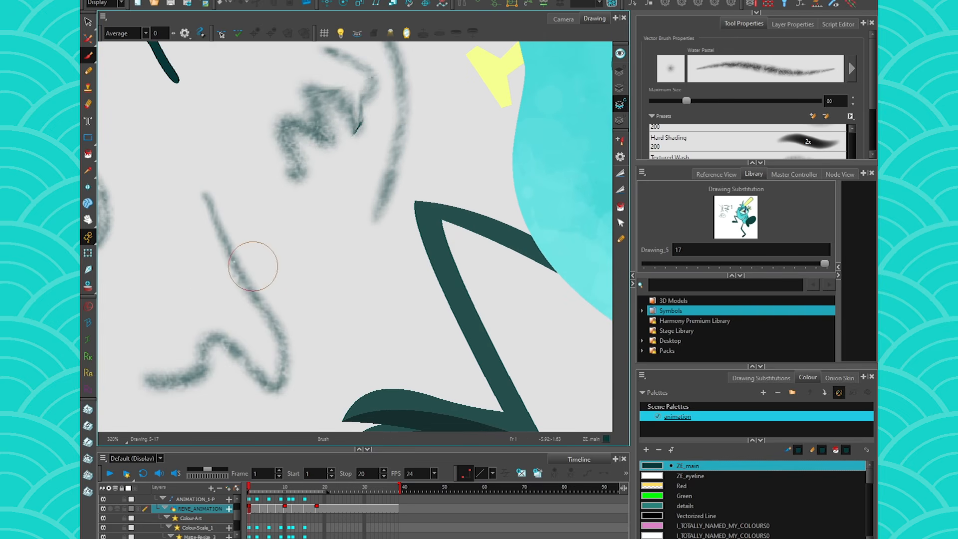